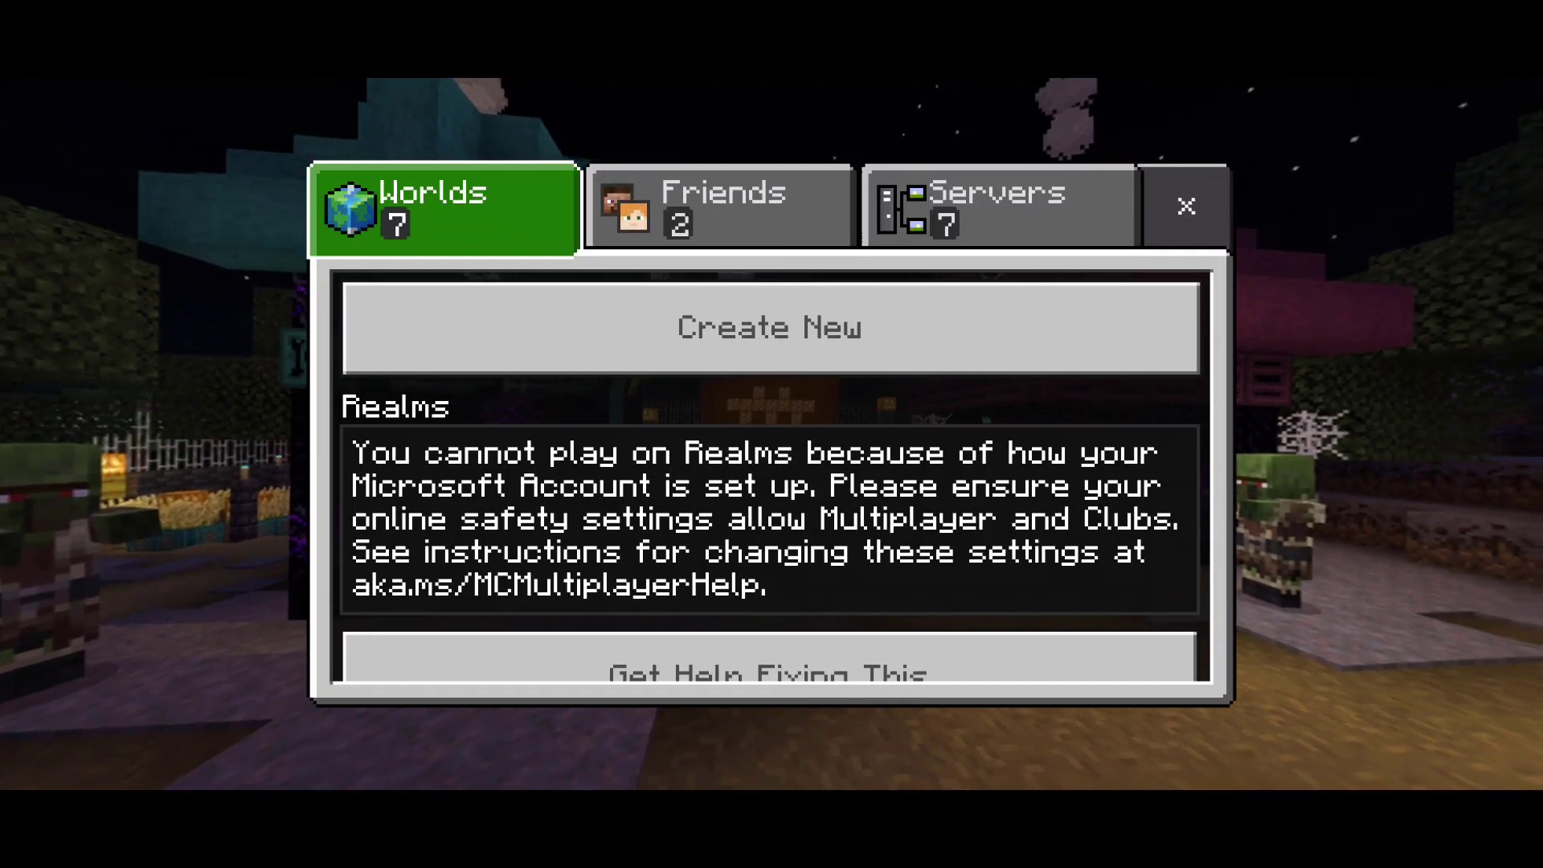
Check Minecraft's servers list for the multiplayer error, then see which Xbox account is signed in
click(998, 205)
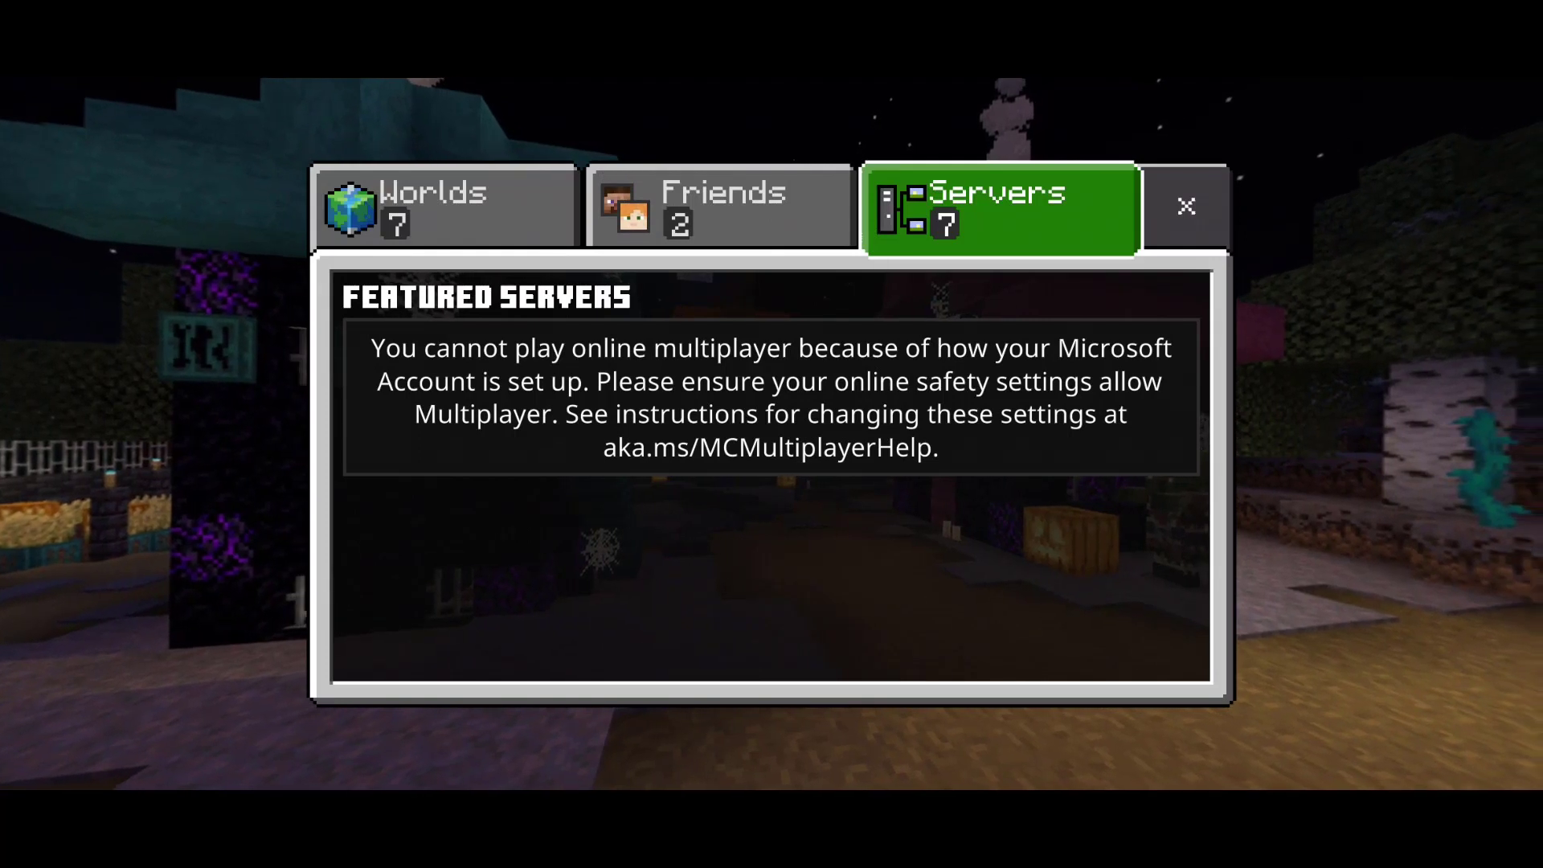
click(444, 207)
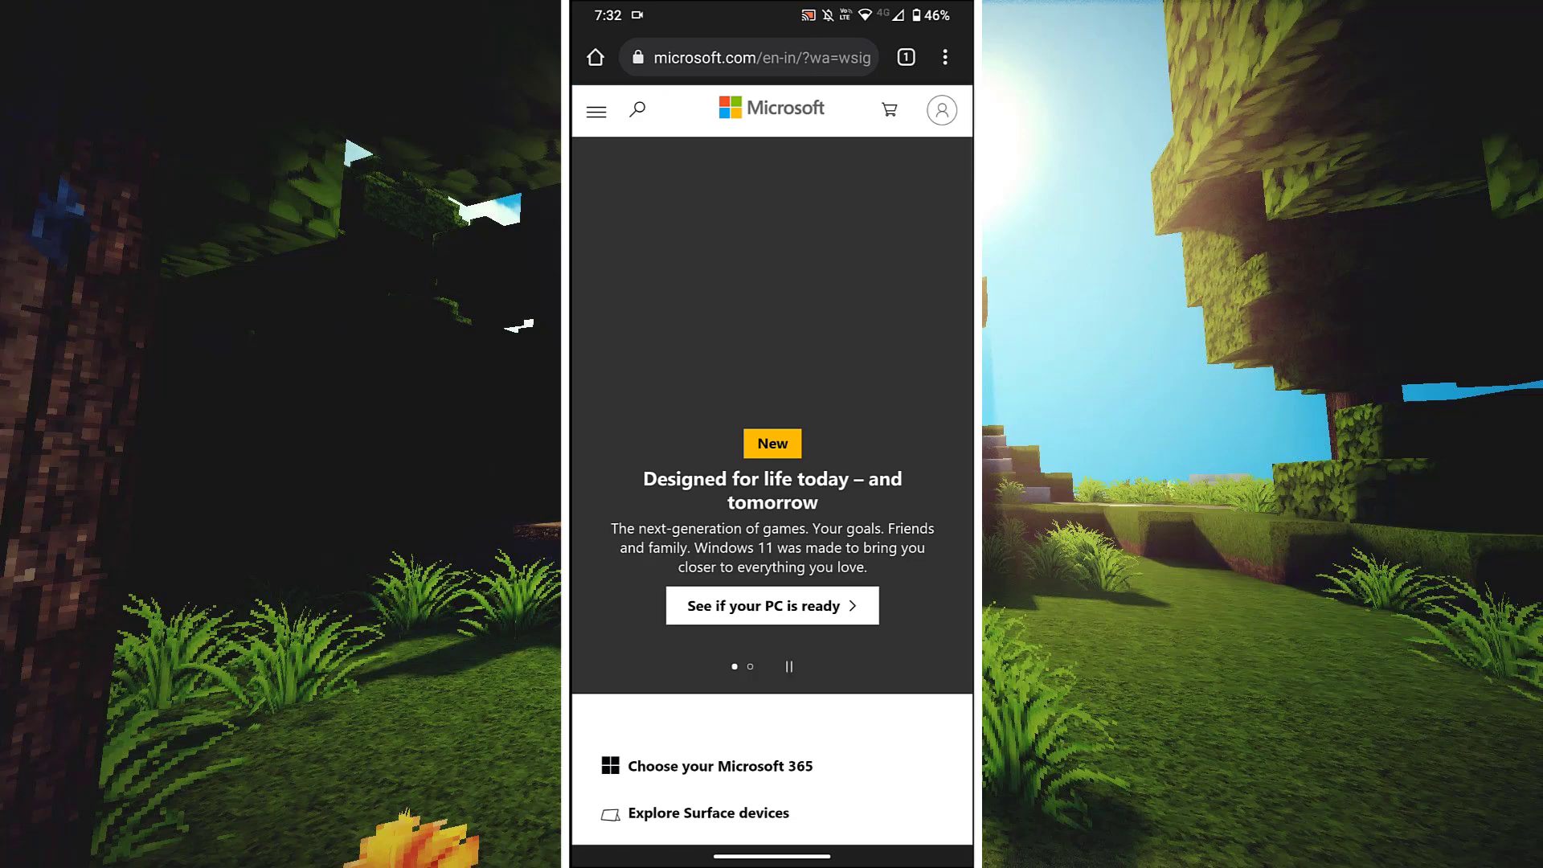
click(942, 110)
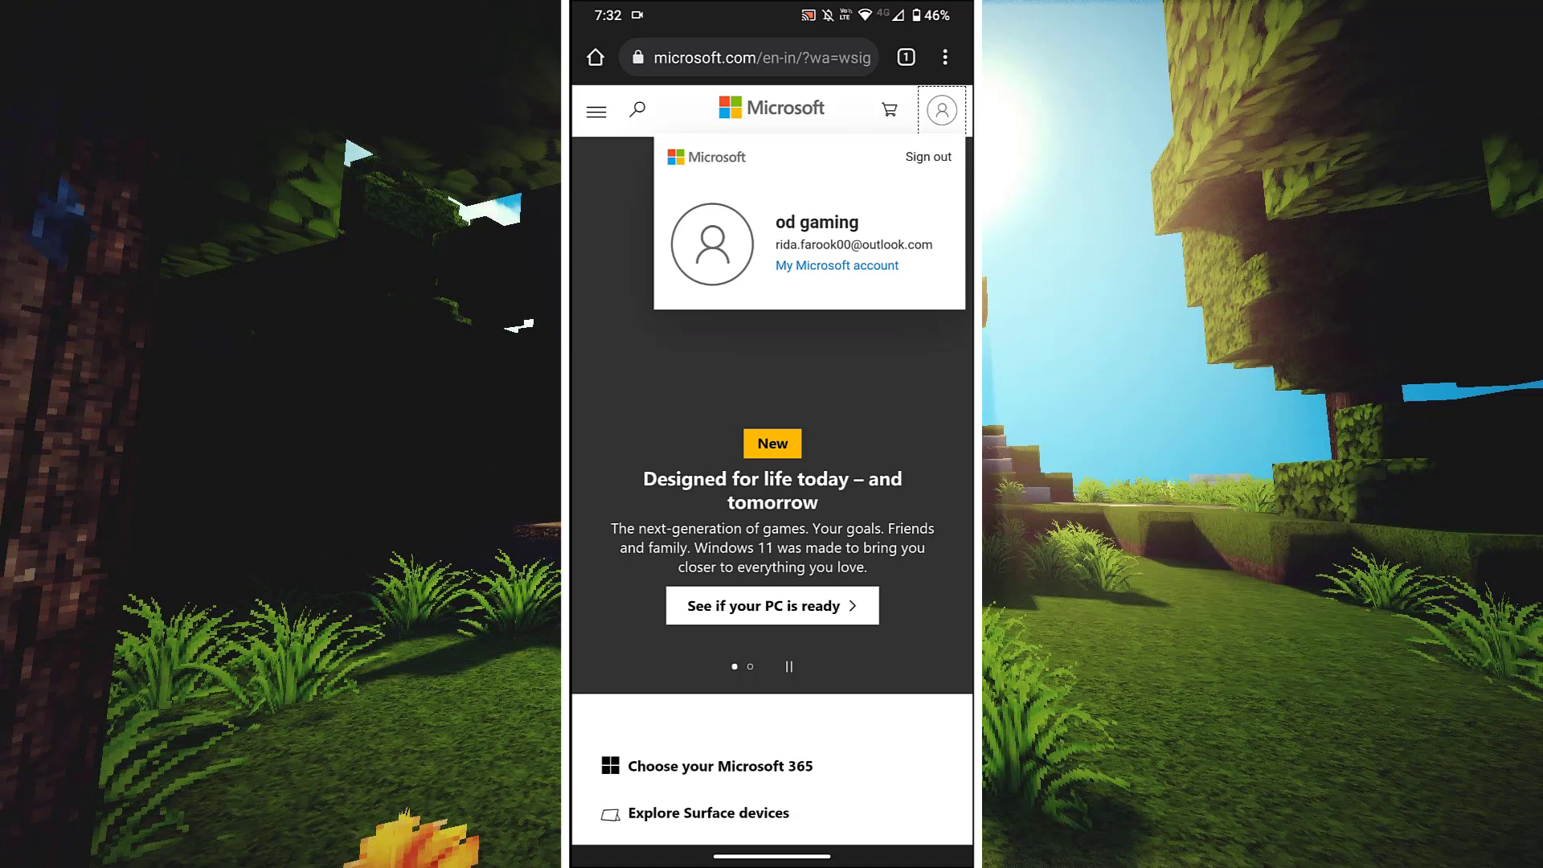
Reach the Comicodgaming profile's privacy settings from the Xbox account menu
click(596, 111)
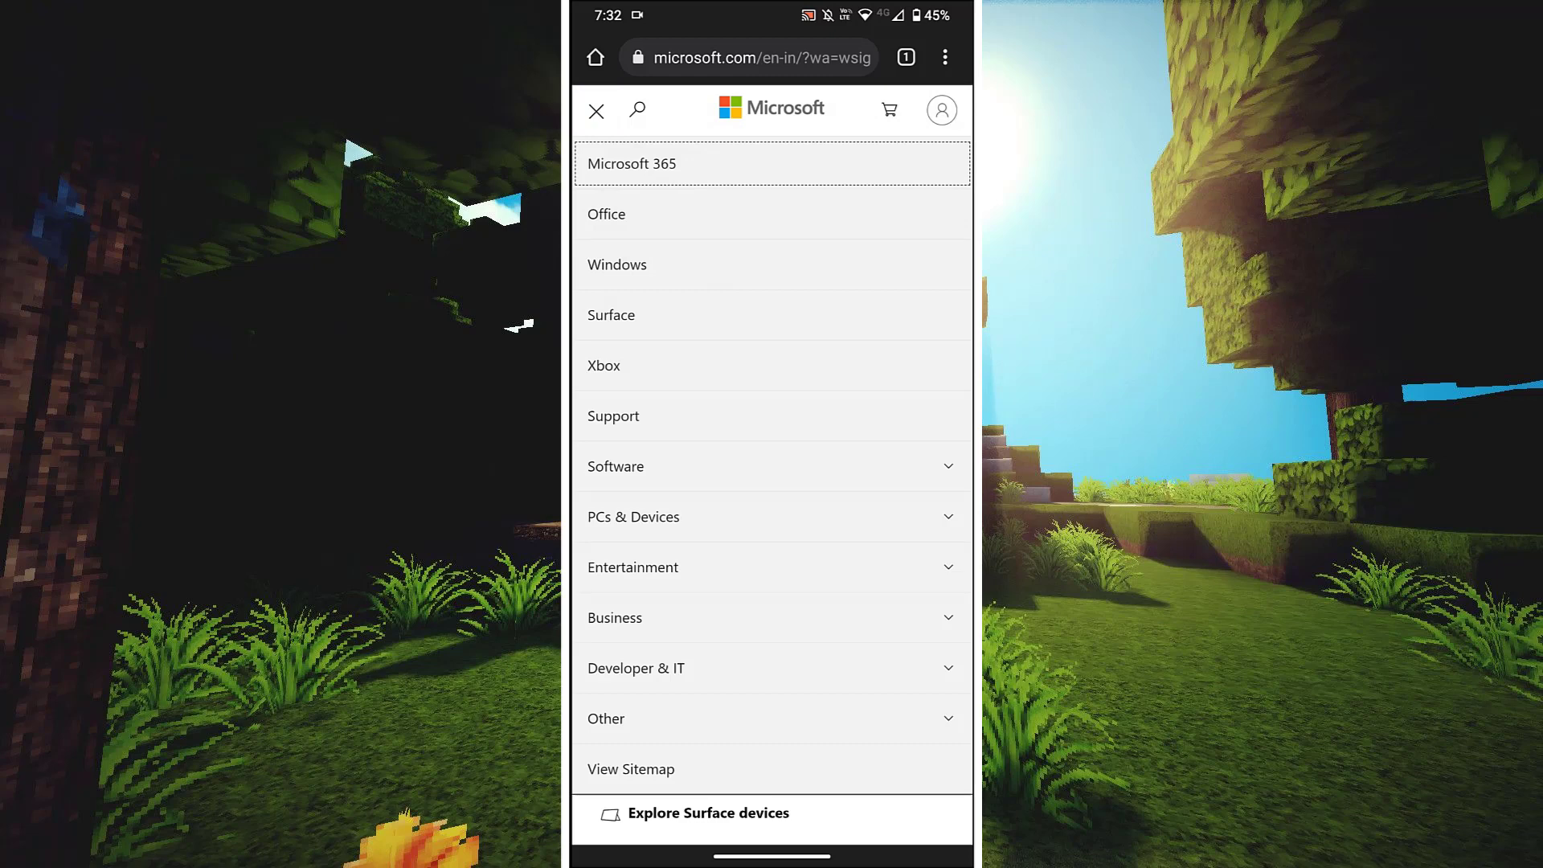
click(595, 111)
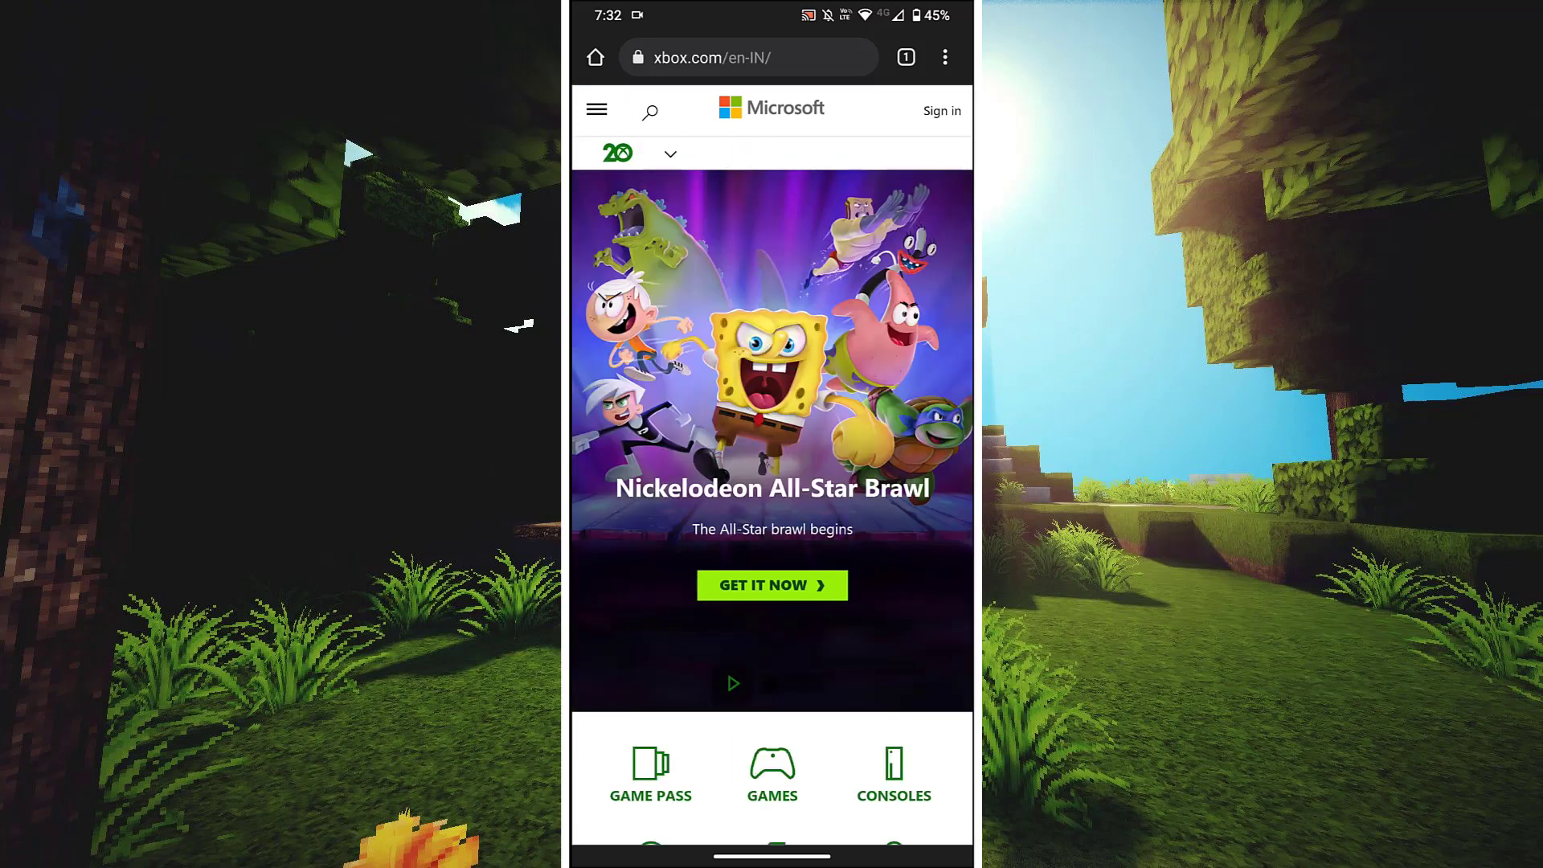
click(942, 110)
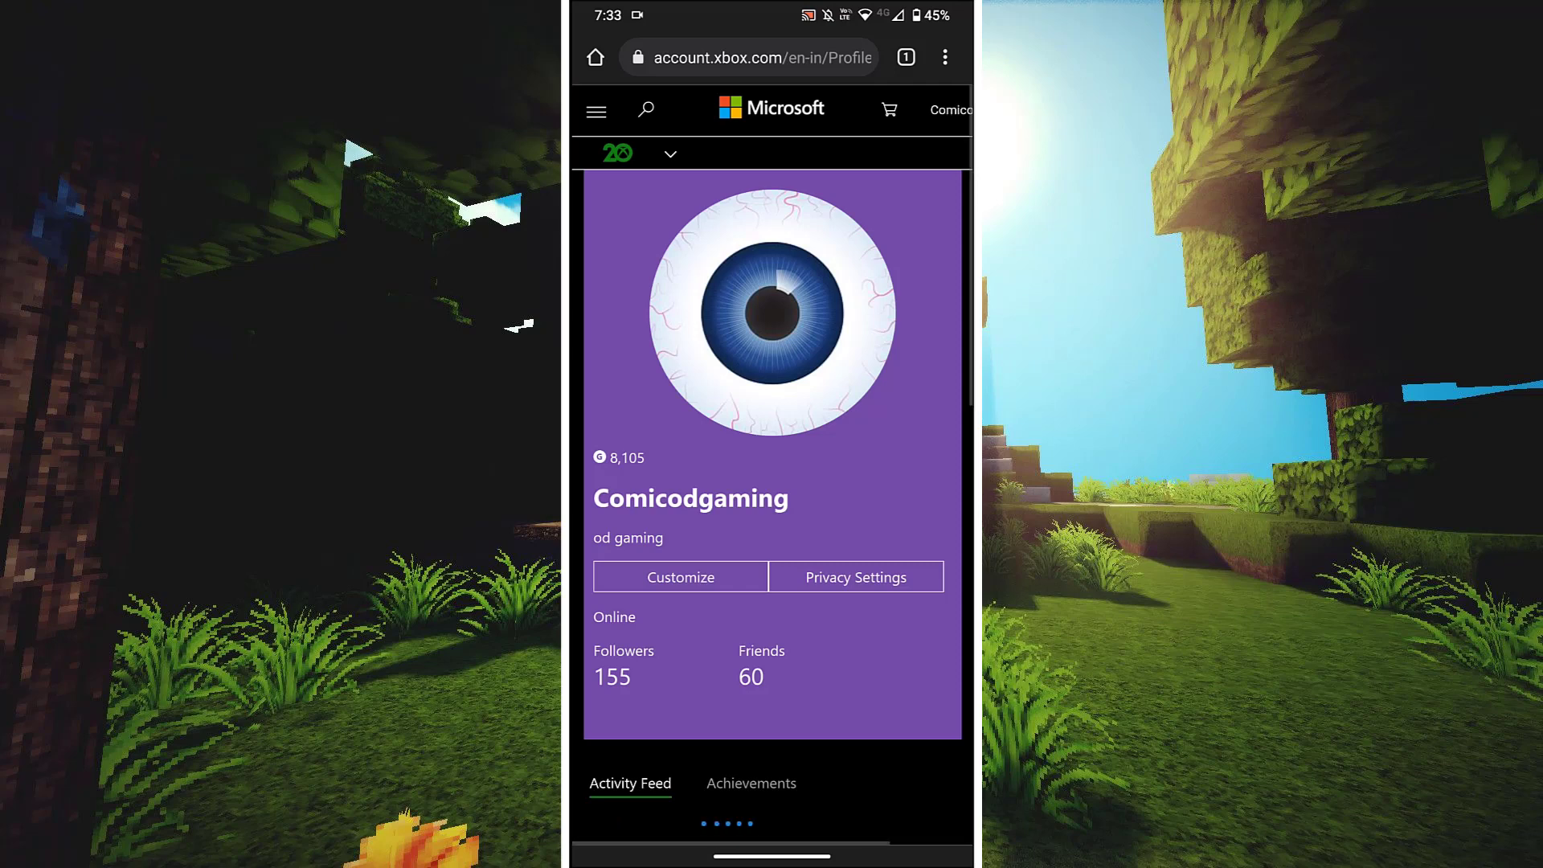
scroll(772, 482, down, 1)
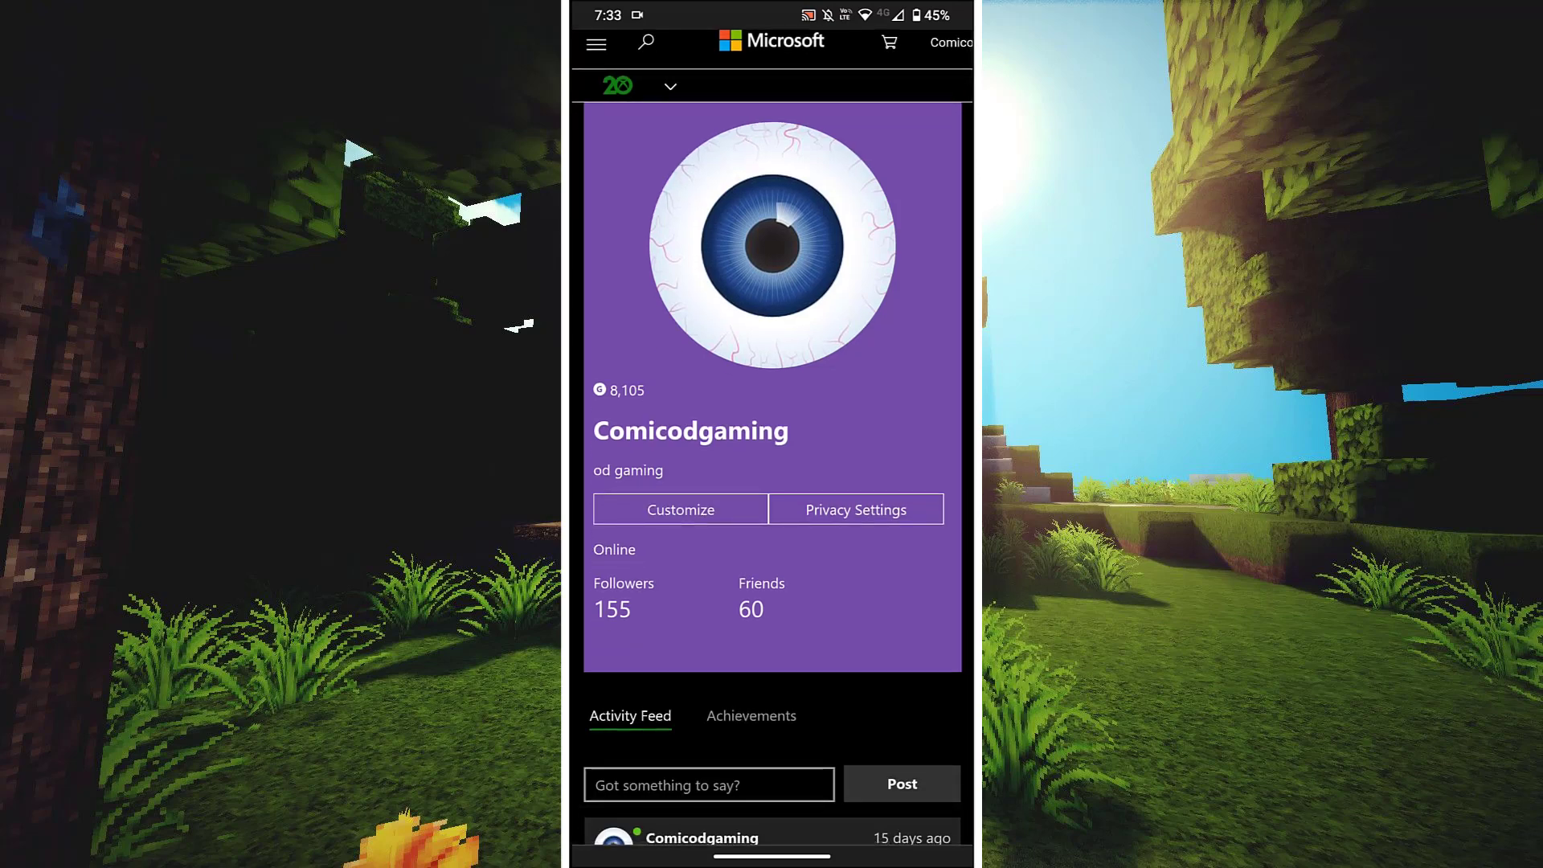
click(856, 508)
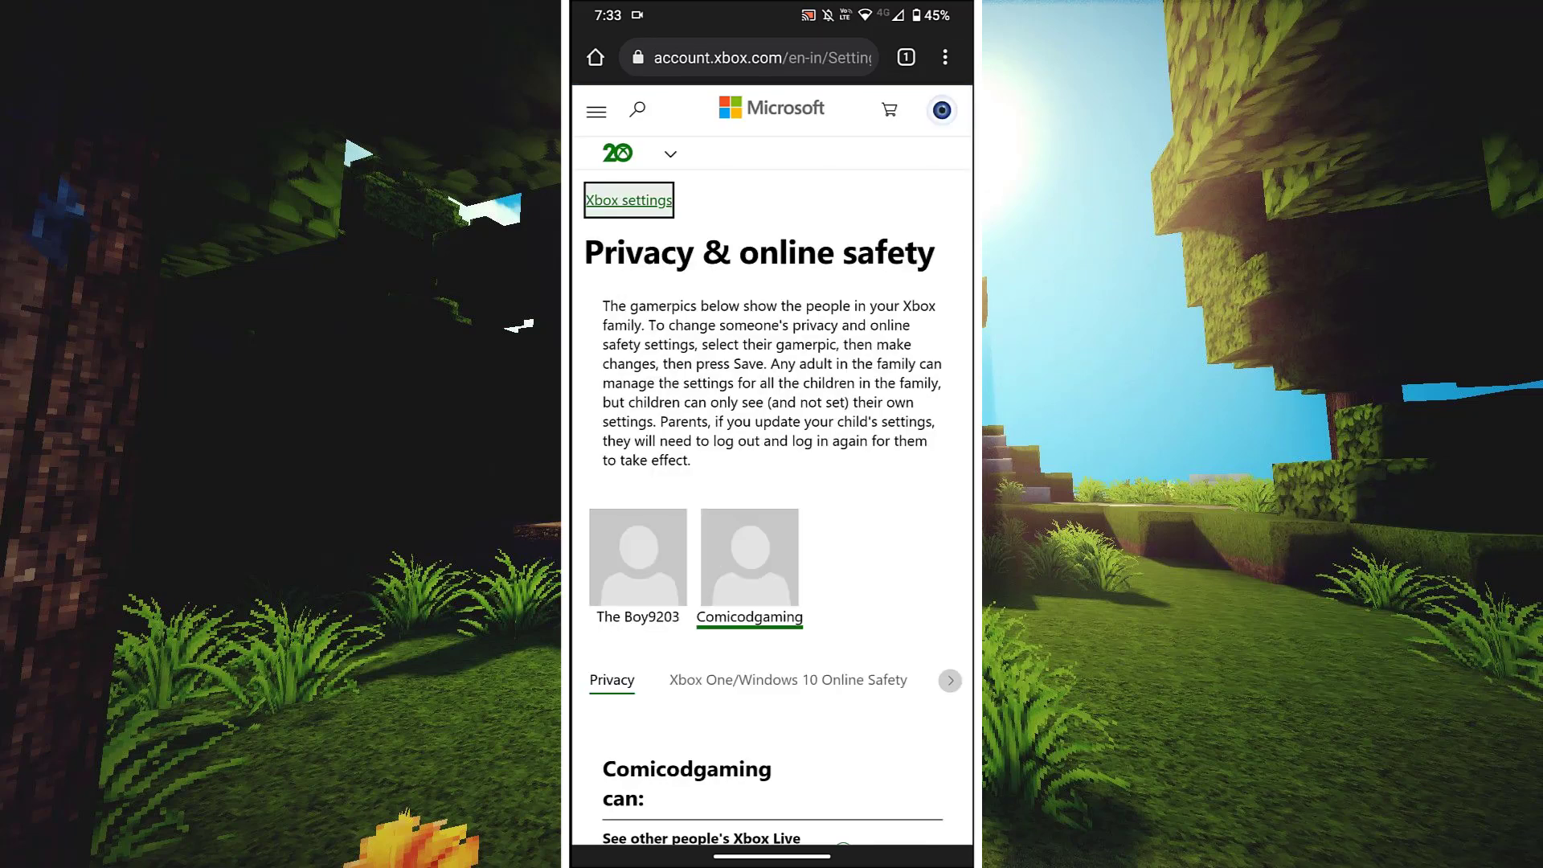
scroll(771, 483, down, 3)
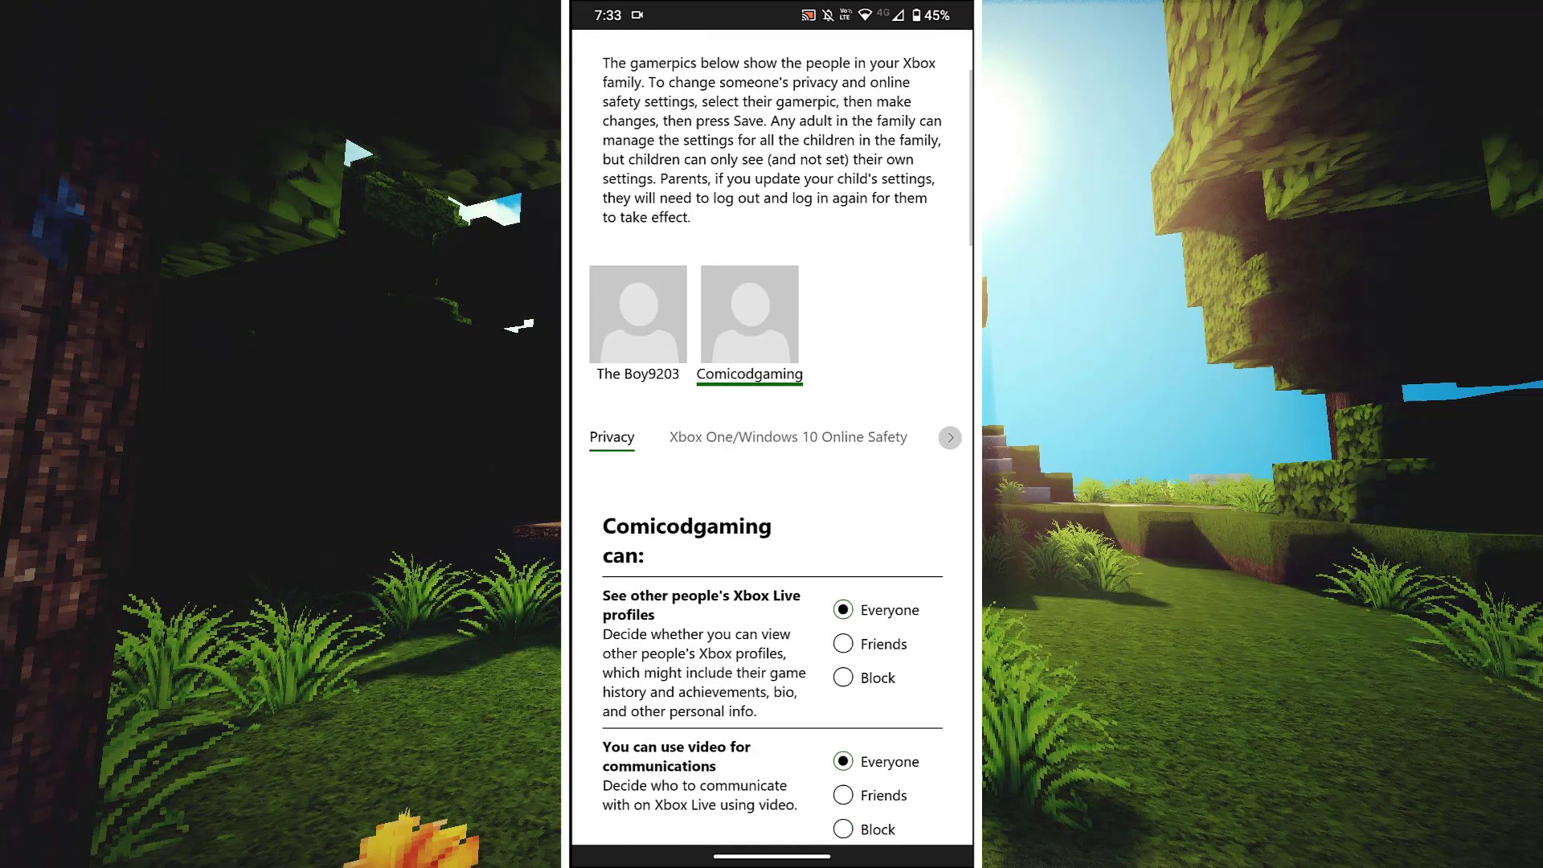
On Online Safety, allow outside-Xbox play, clubs, broadcasting, capture uploads, Kinect and social sharing
click(788, 405)
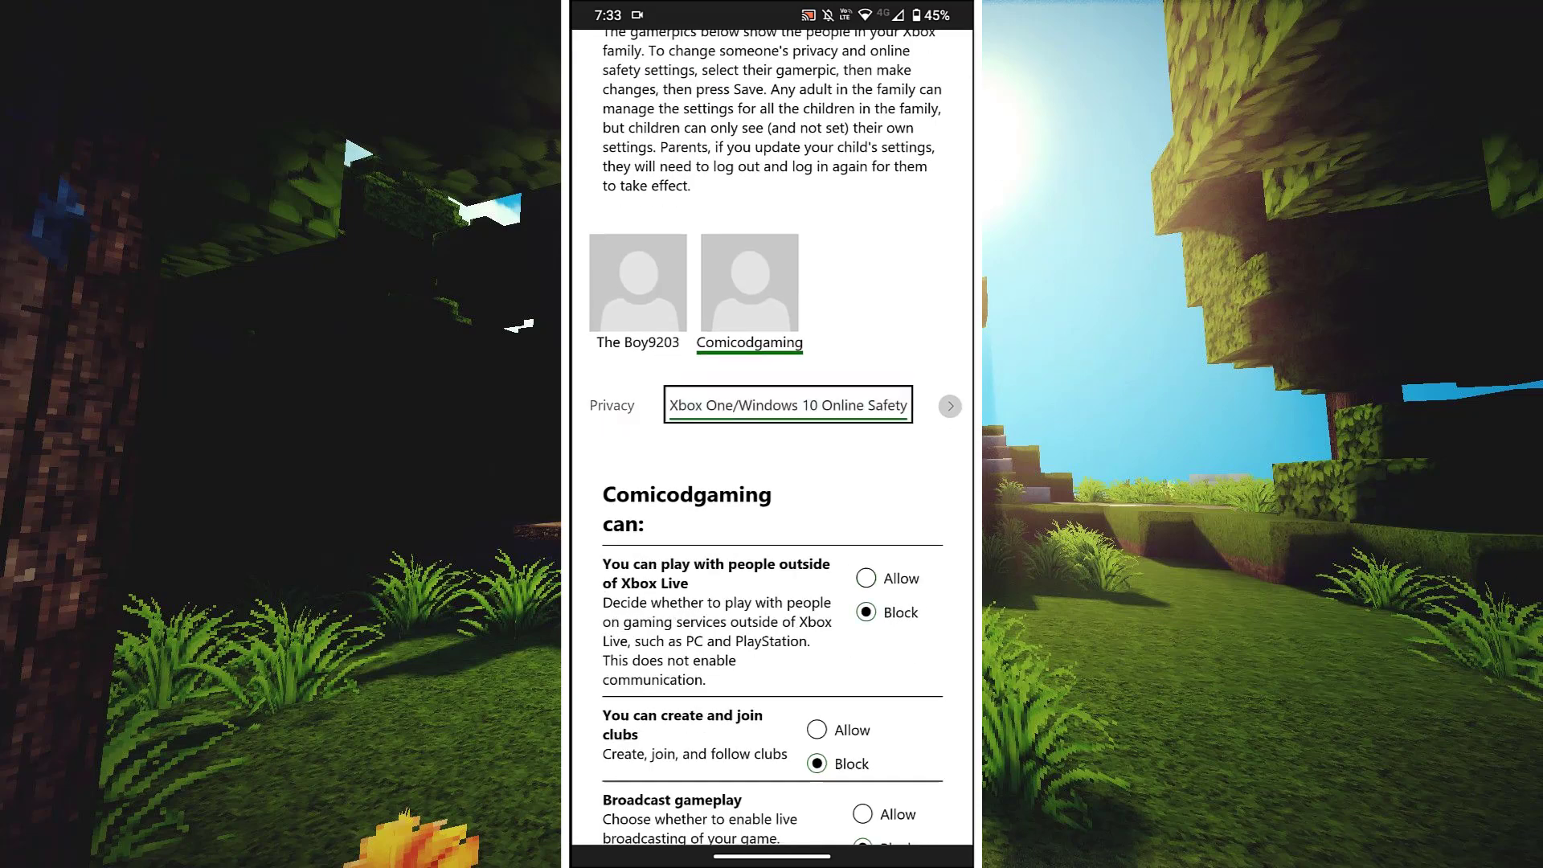
scroll(771, 483, down, 1)
click(867, 476)
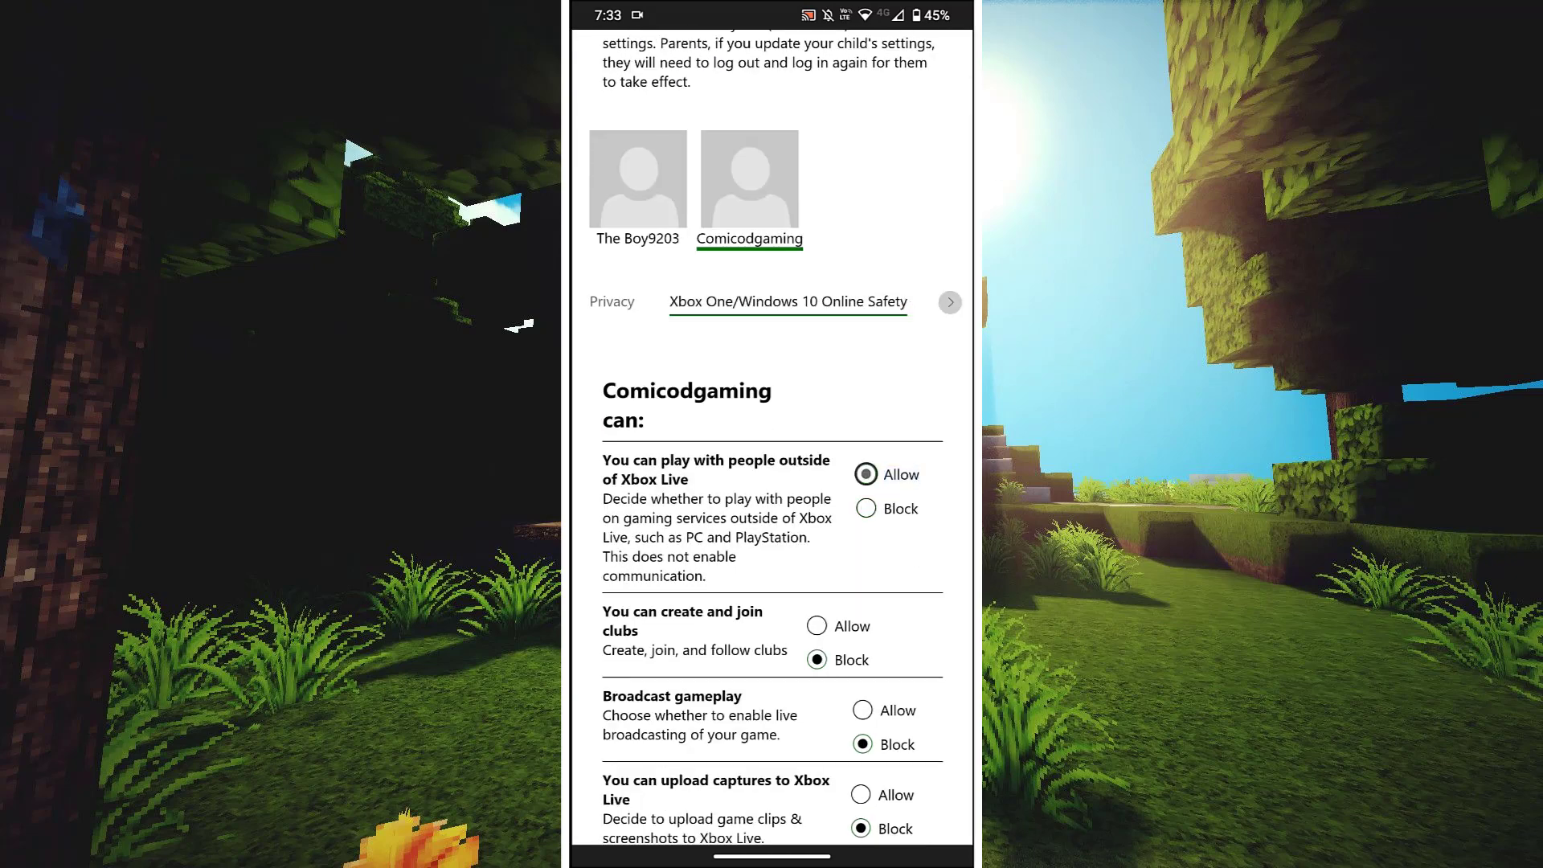
click(817, 626)
scroll(772, 483, down, 2)
click(862, 525)
click(860, 609)
scroll(771, 482, down, 2)
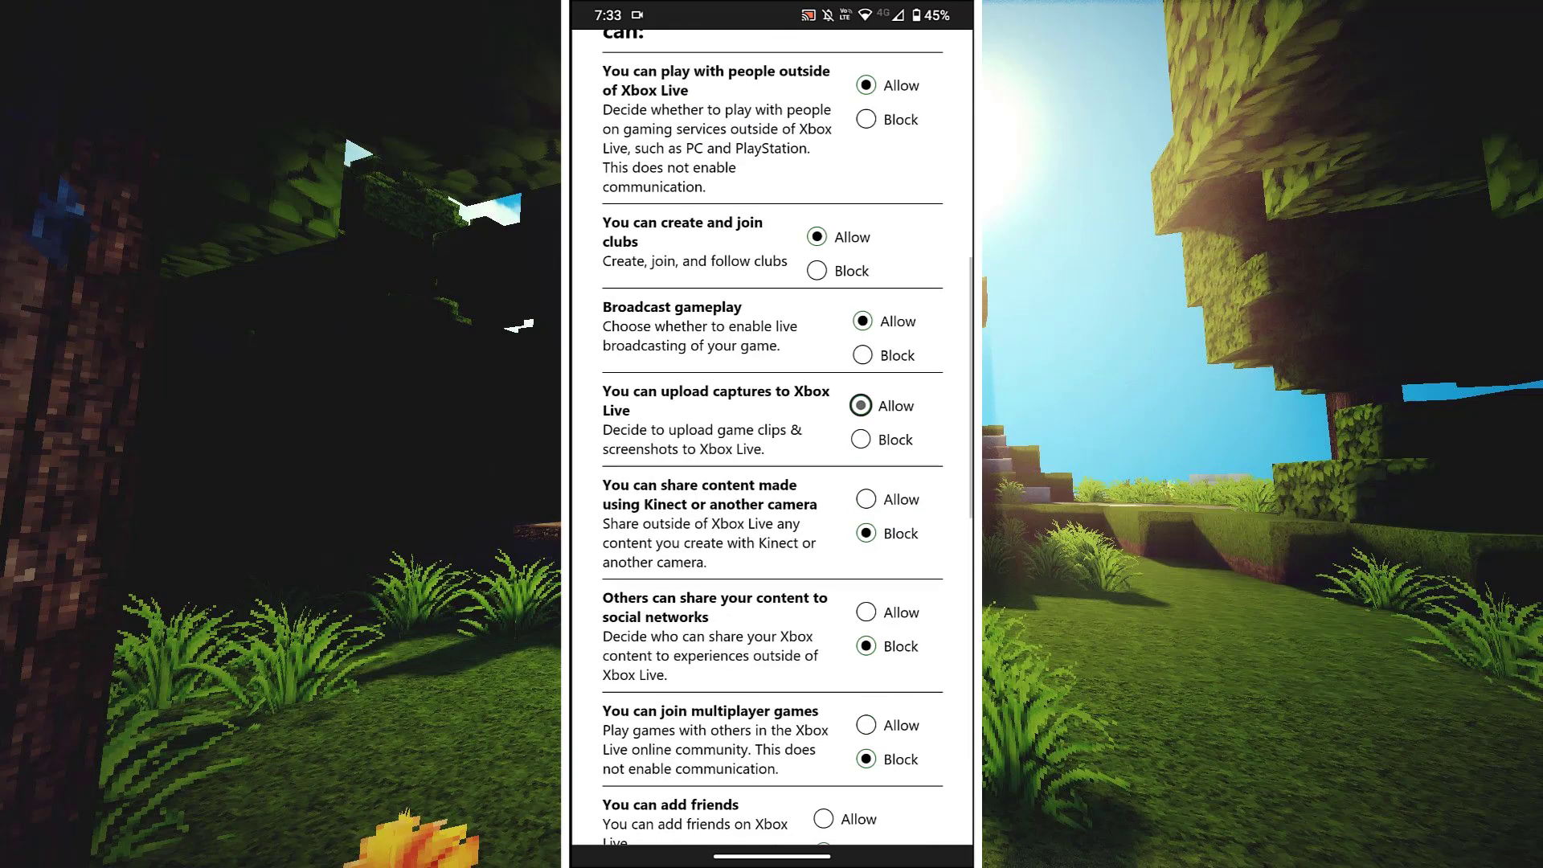
click(866, 499)
click(867, 611)
scroll(772, 482, down, 2)
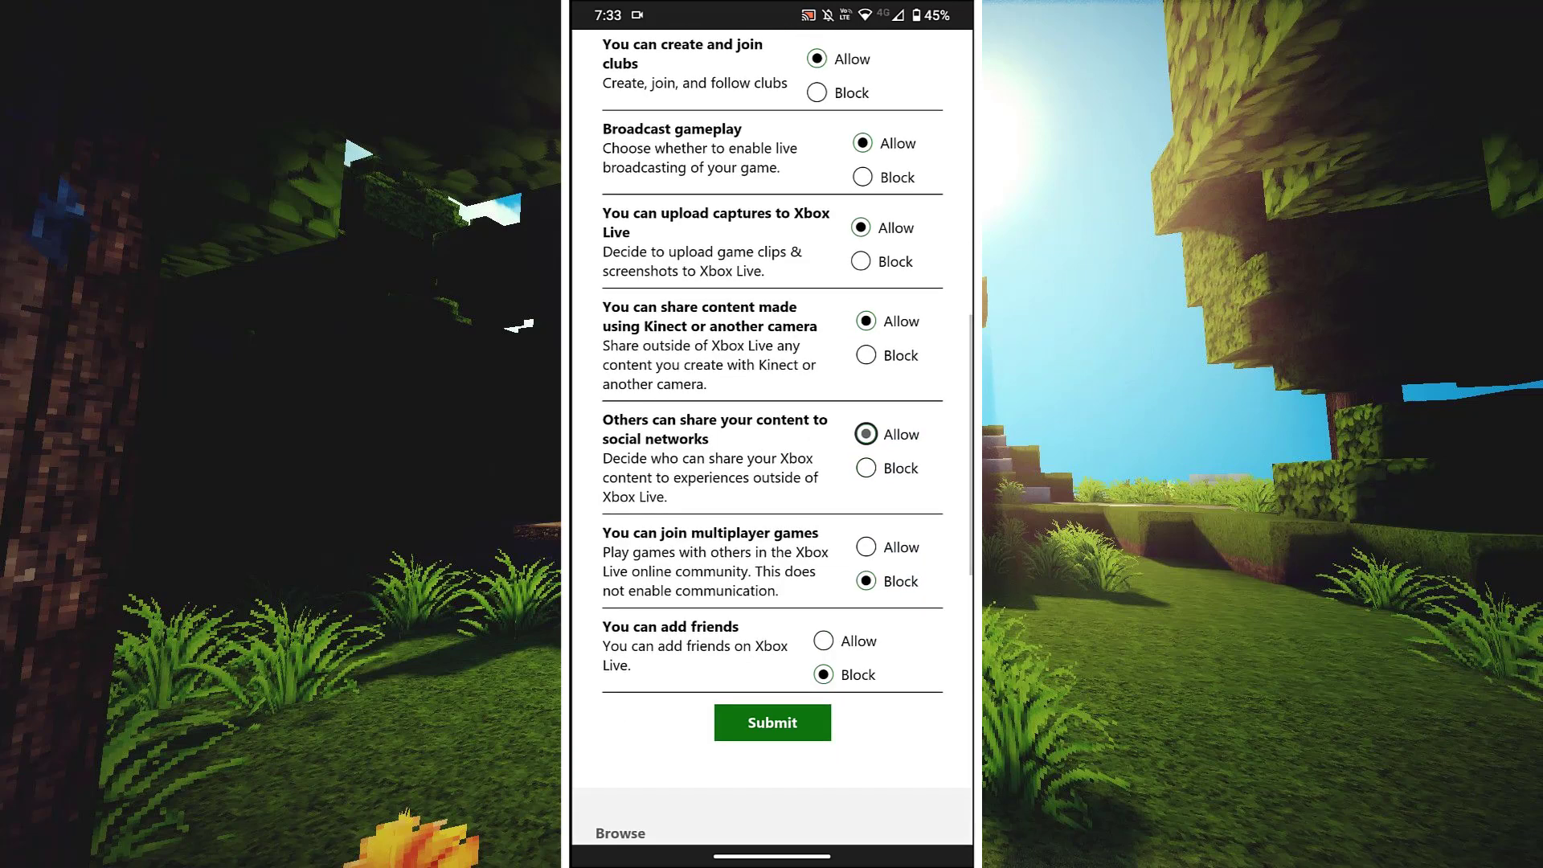
Allow joining multiplayer games and adding friends, submit the settings, and leave Chrome
click(866, 546)
click(824, 640)
click(772, 722)
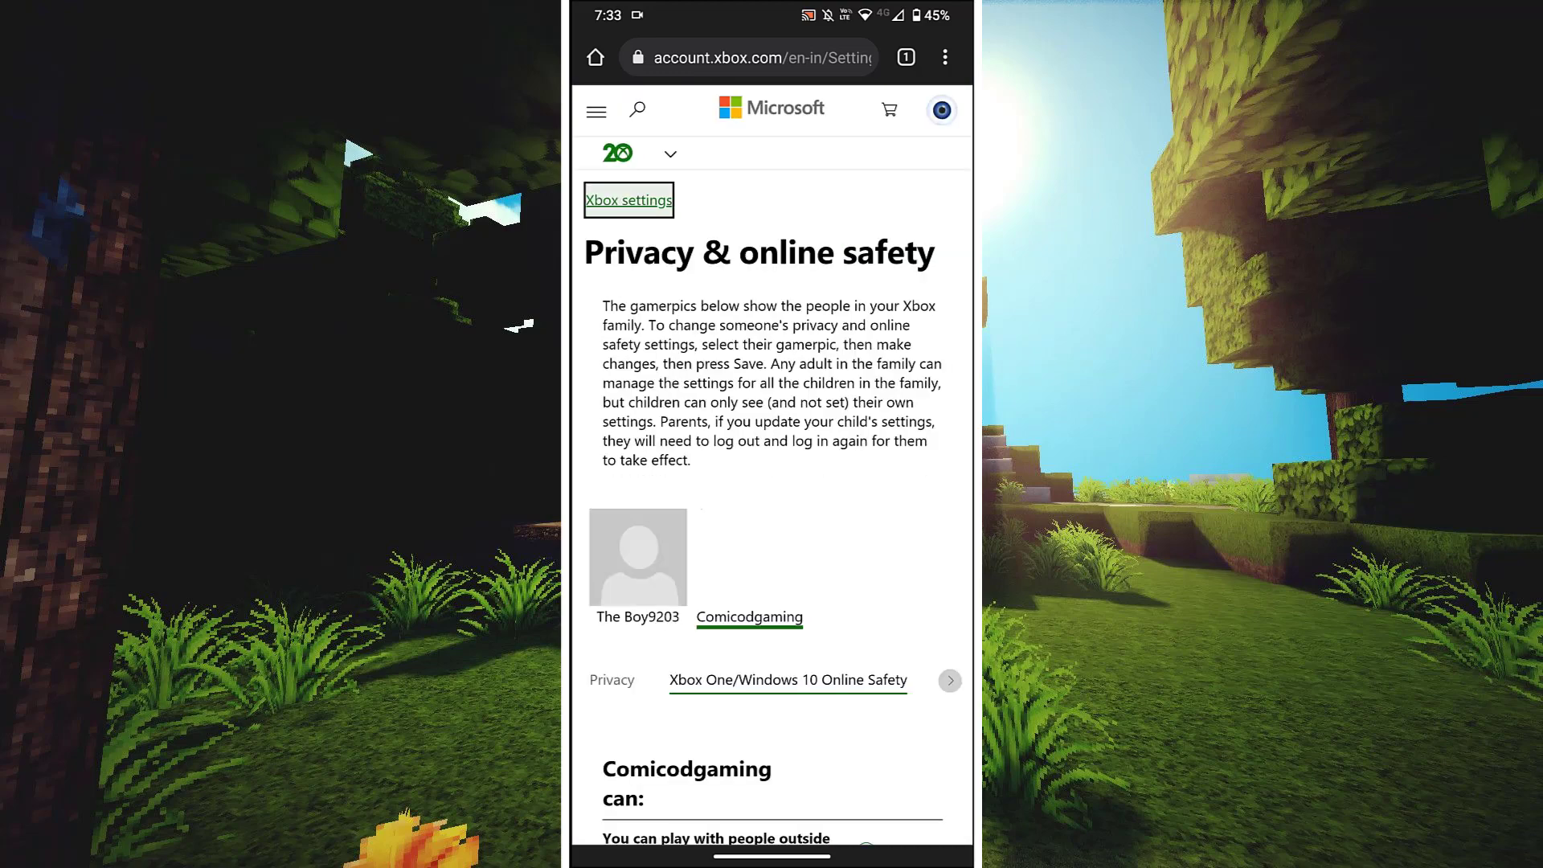
scroll(772, 465, up, 1)
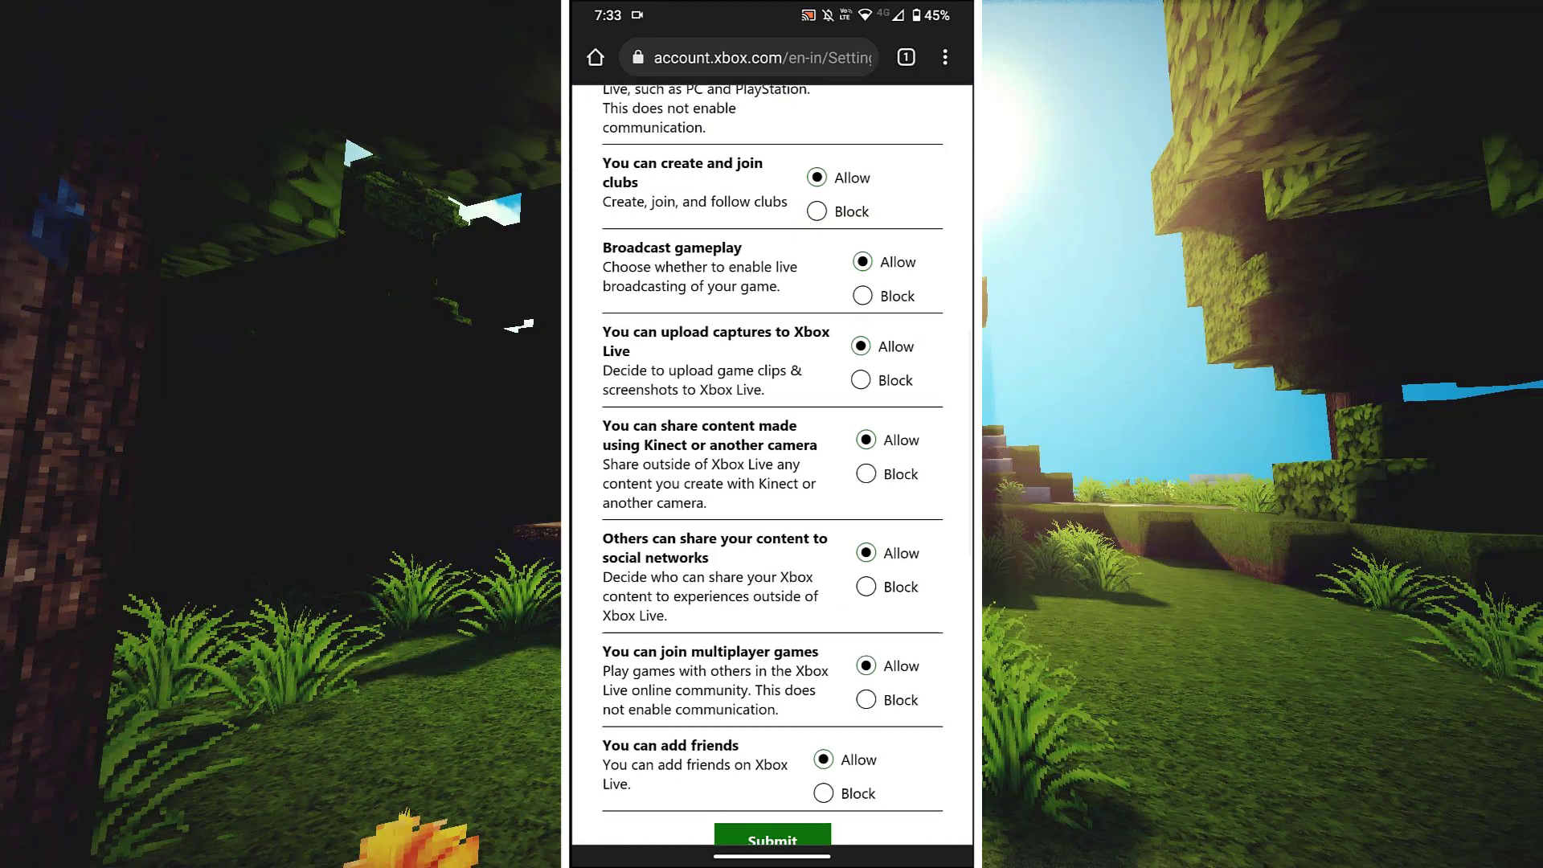
drag(772, 856, 772, 542)
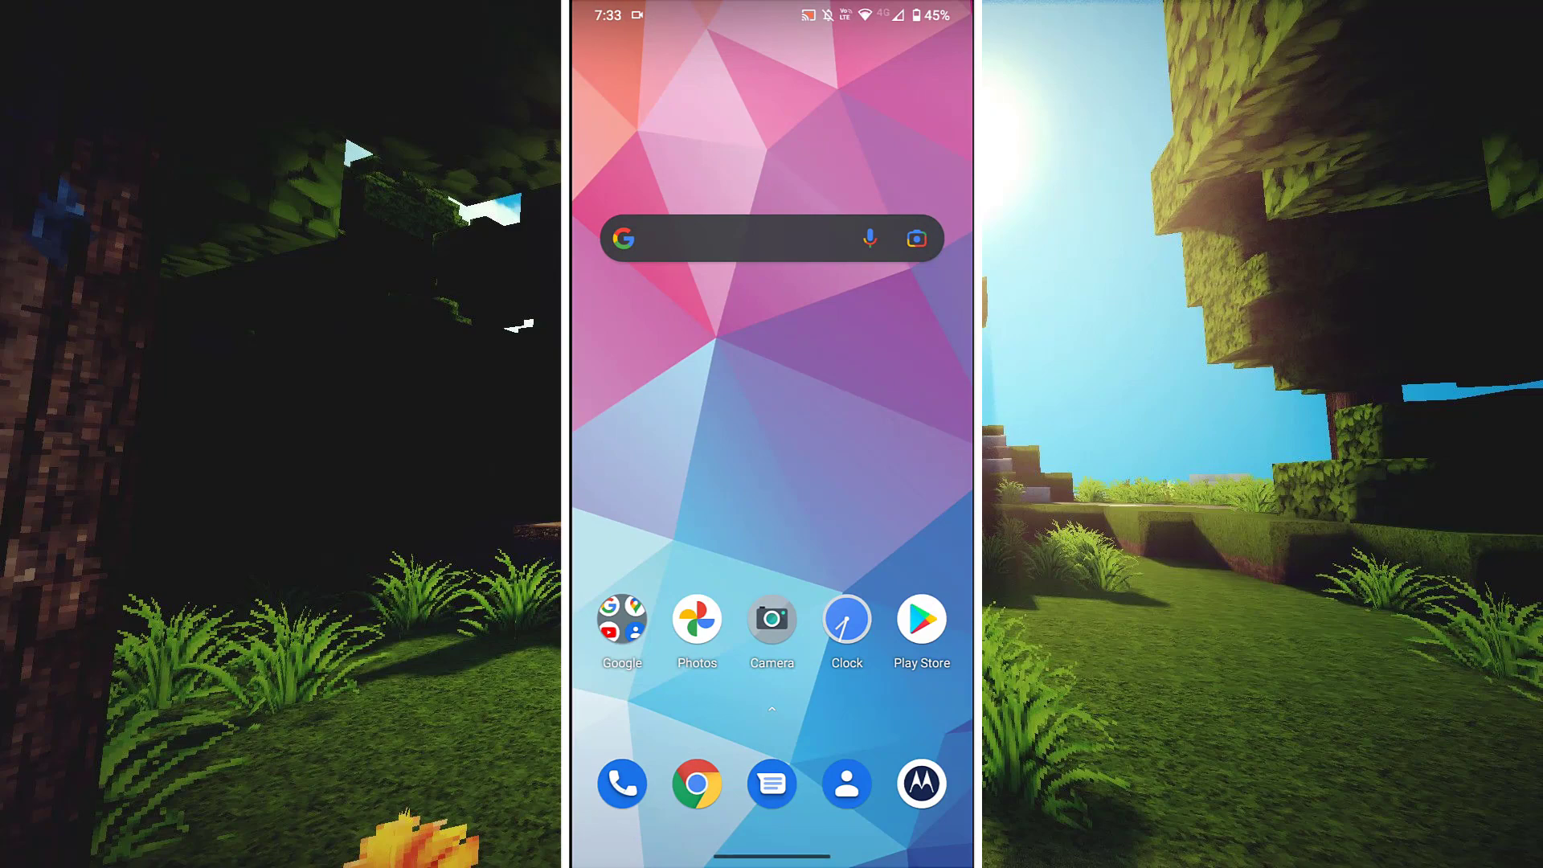
drag(771, 724, 772, 362)
scroll(772, 482, down, 3)
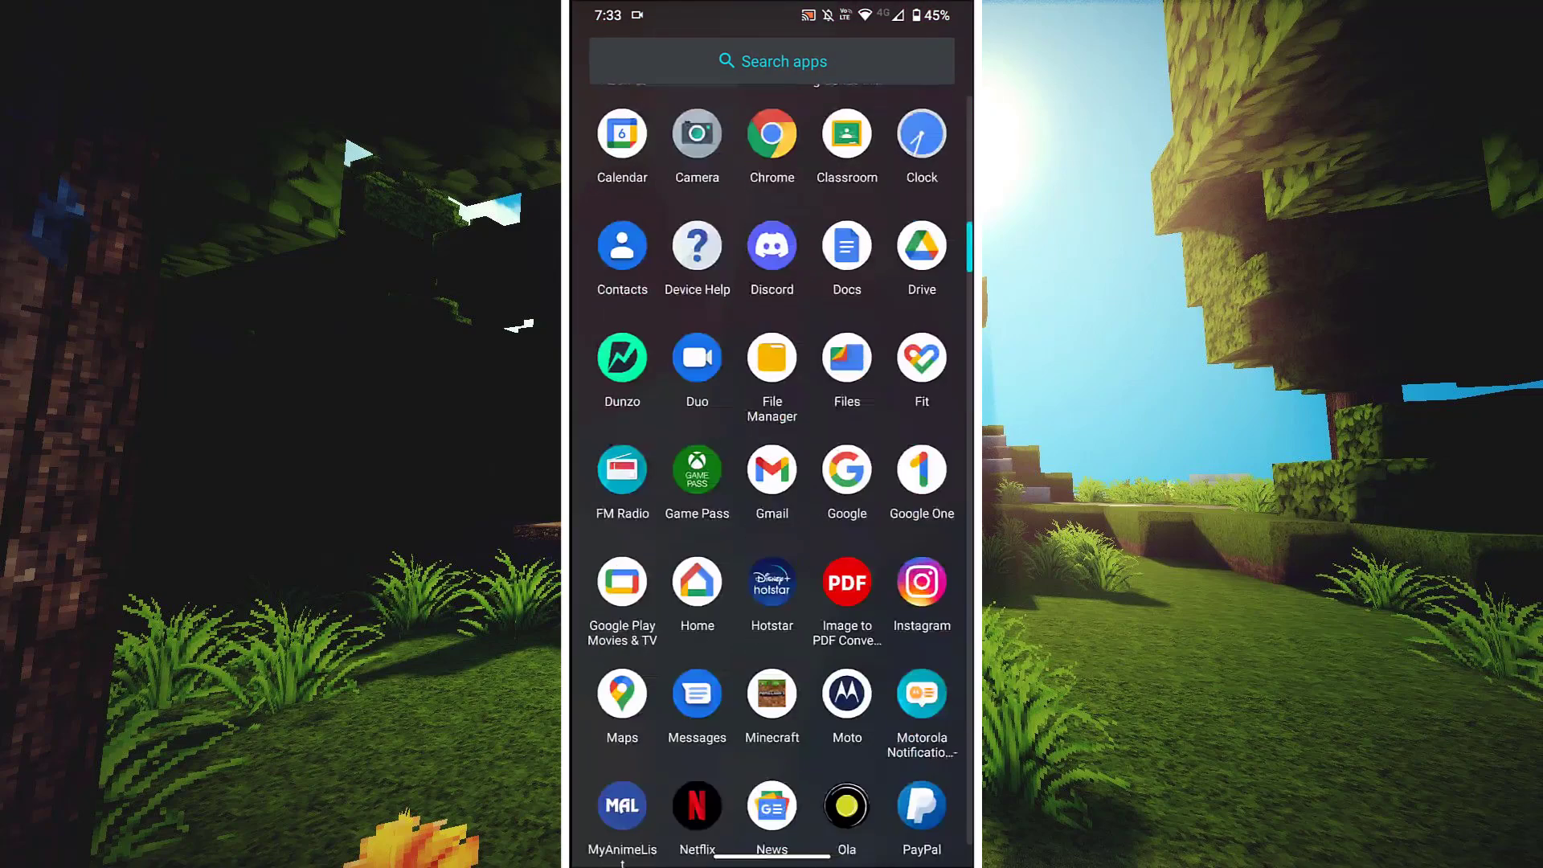
scroll(771, 482, up, 2)
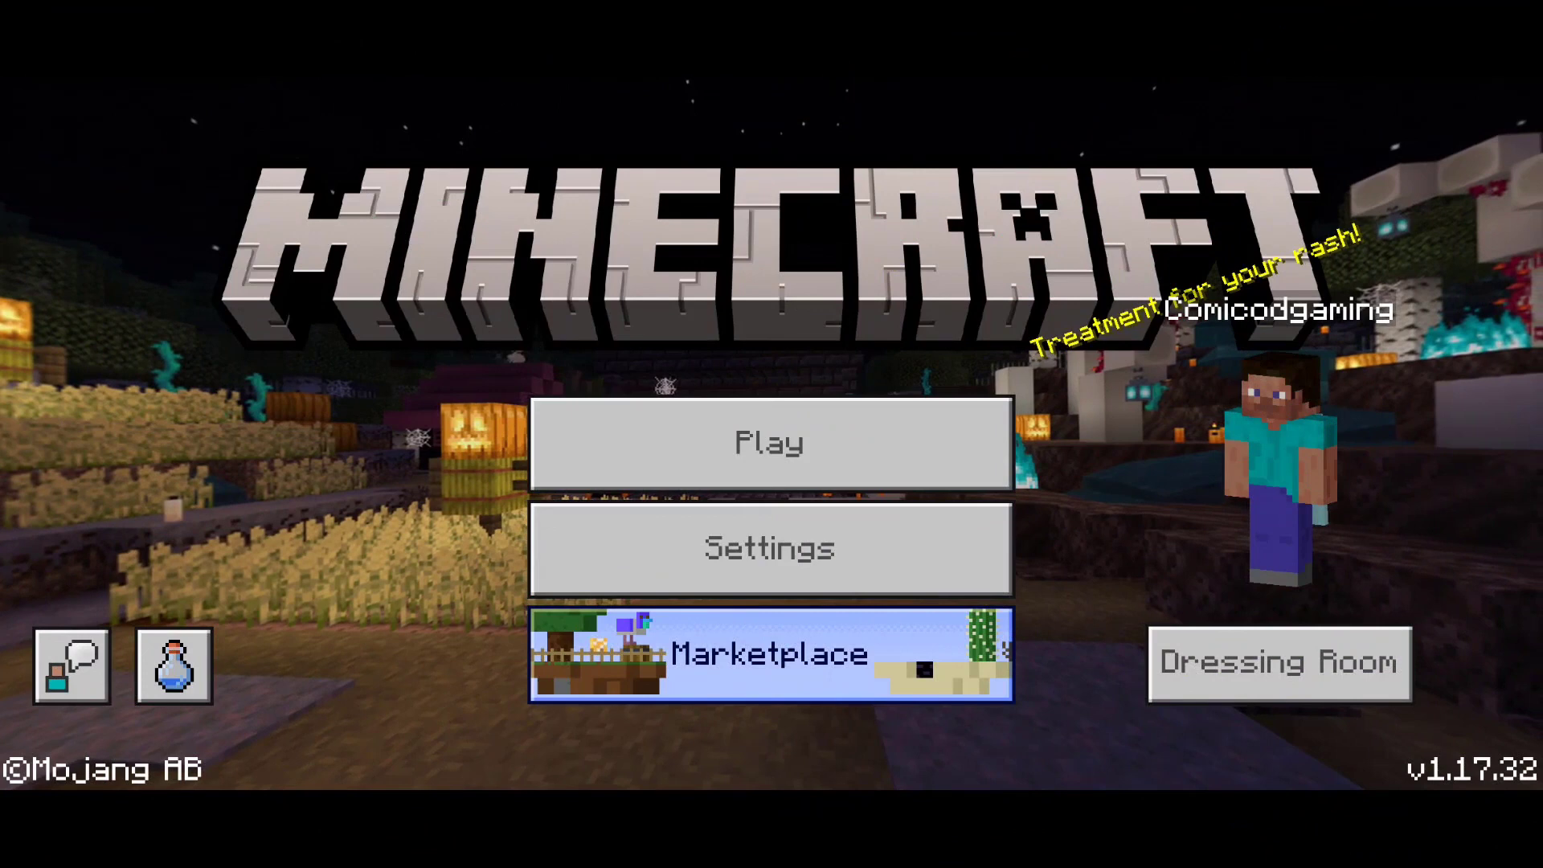
Confirm Hydro's Realm loads in the Play menu, then go back and open Settings
click(769, 442)
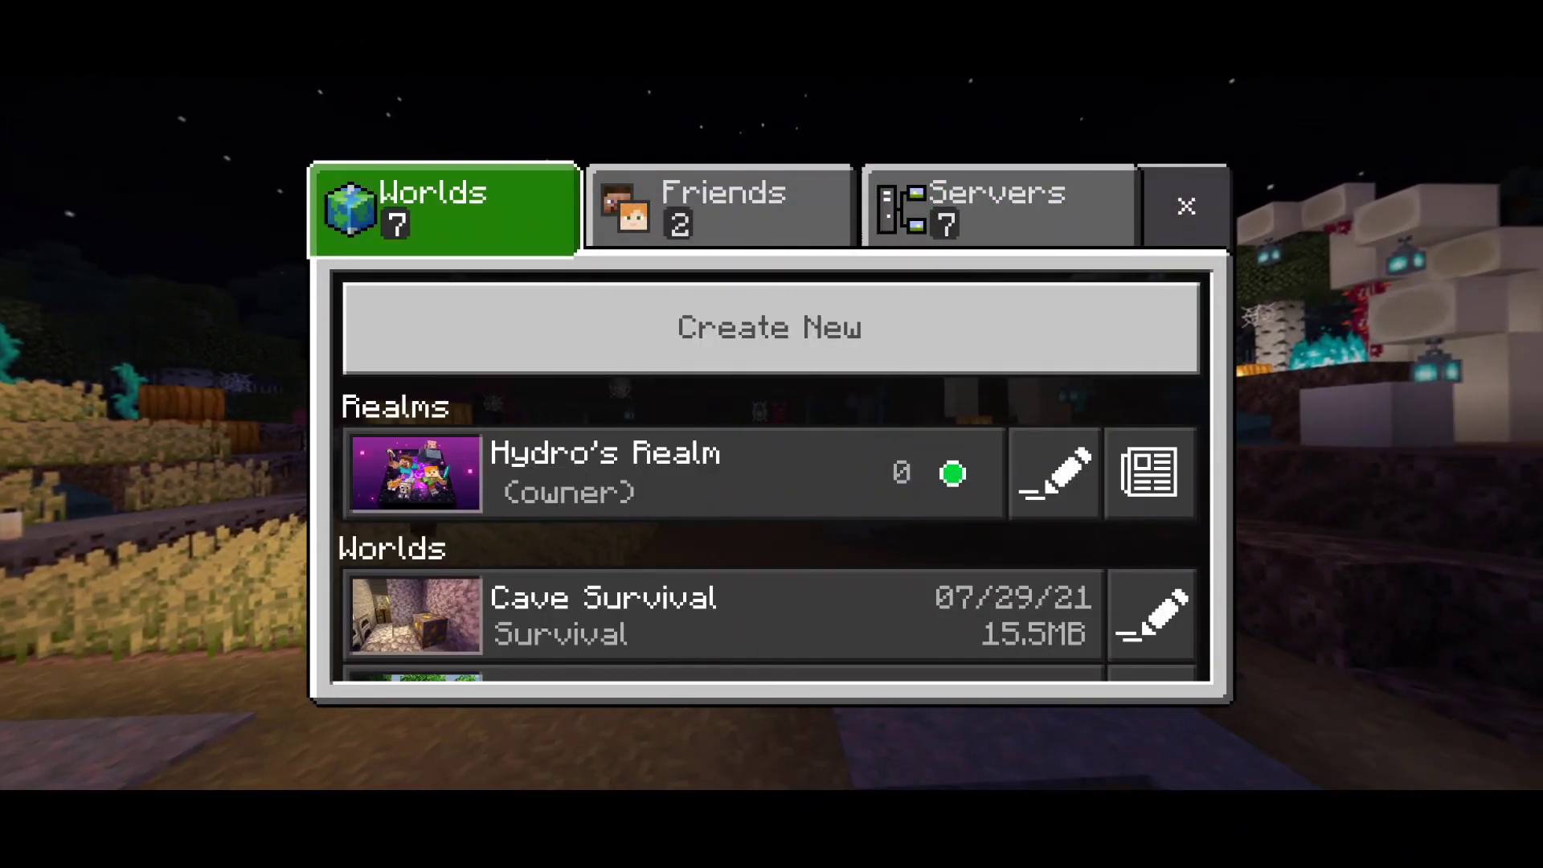
key(Escape)
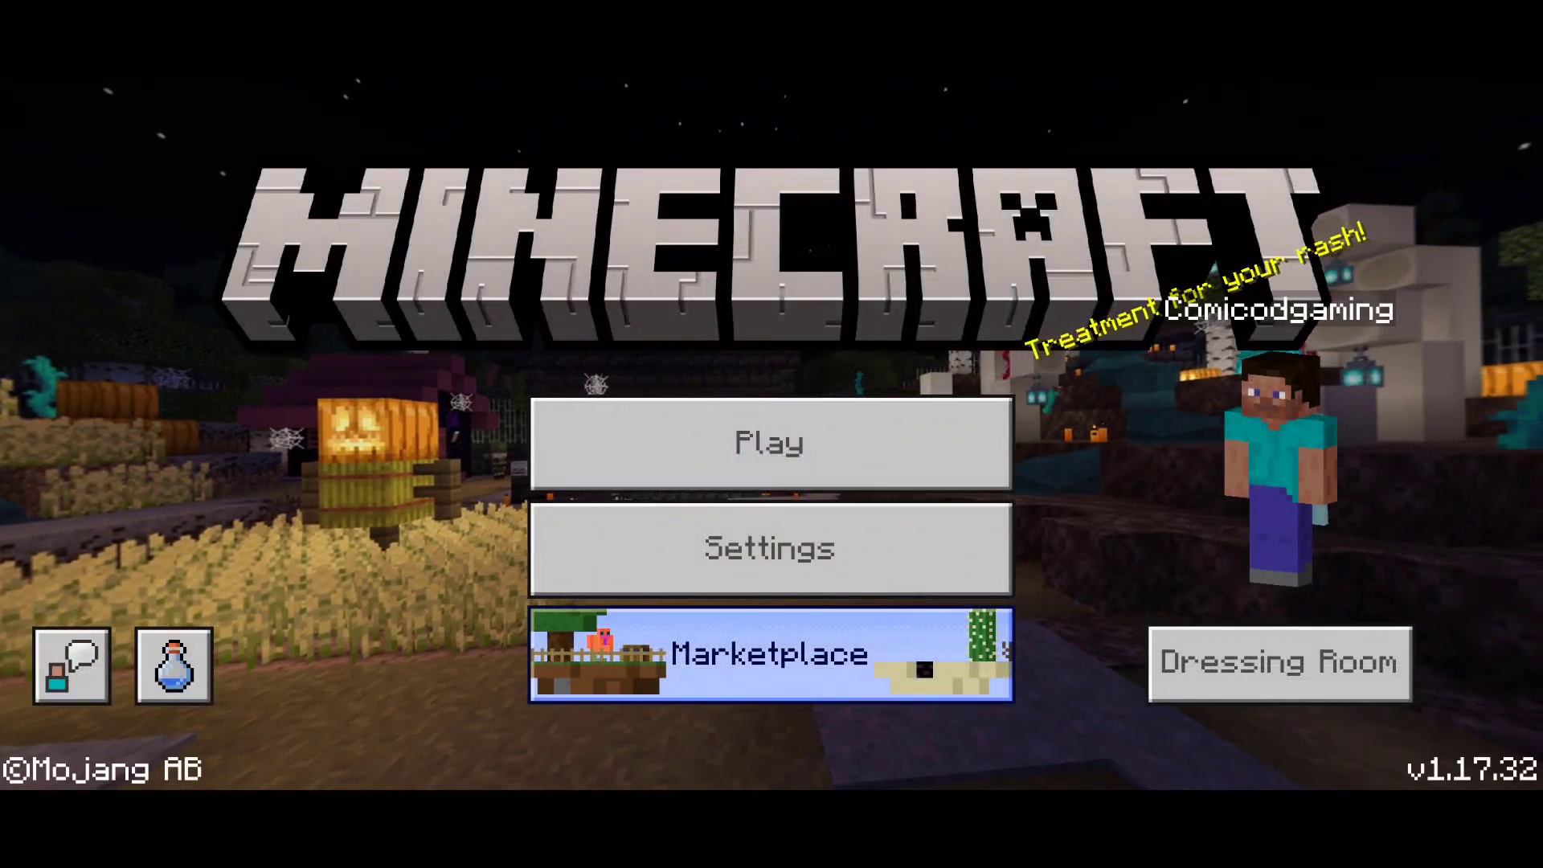
click(769, 548)
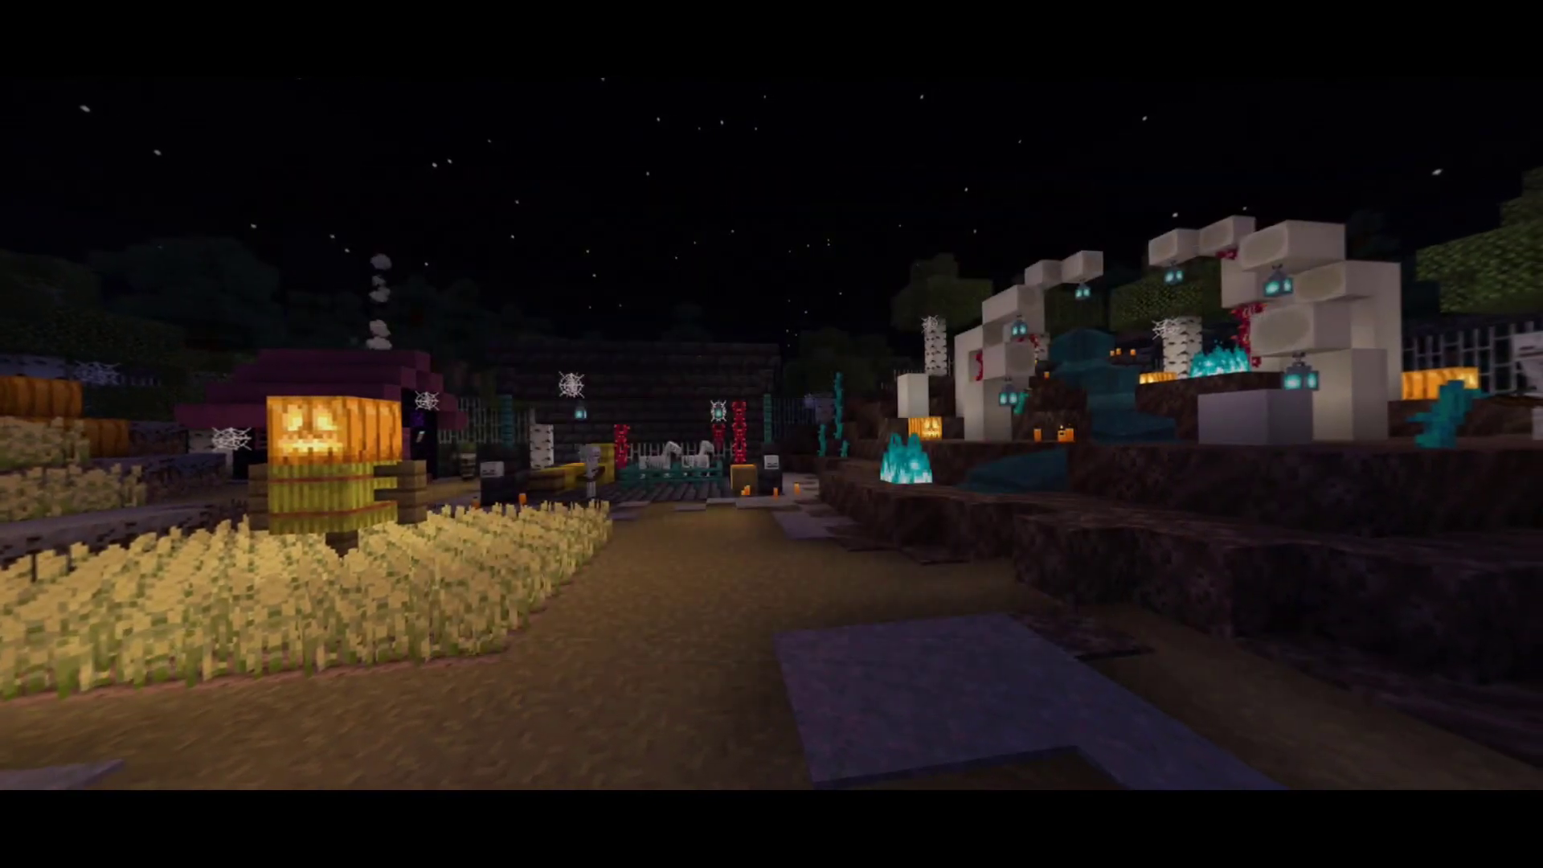
Browse Profile settings toward Sign out, then back out to Play to view Hydro's Realm
key(Down)
key(Down)
key(Down)
key(Down)
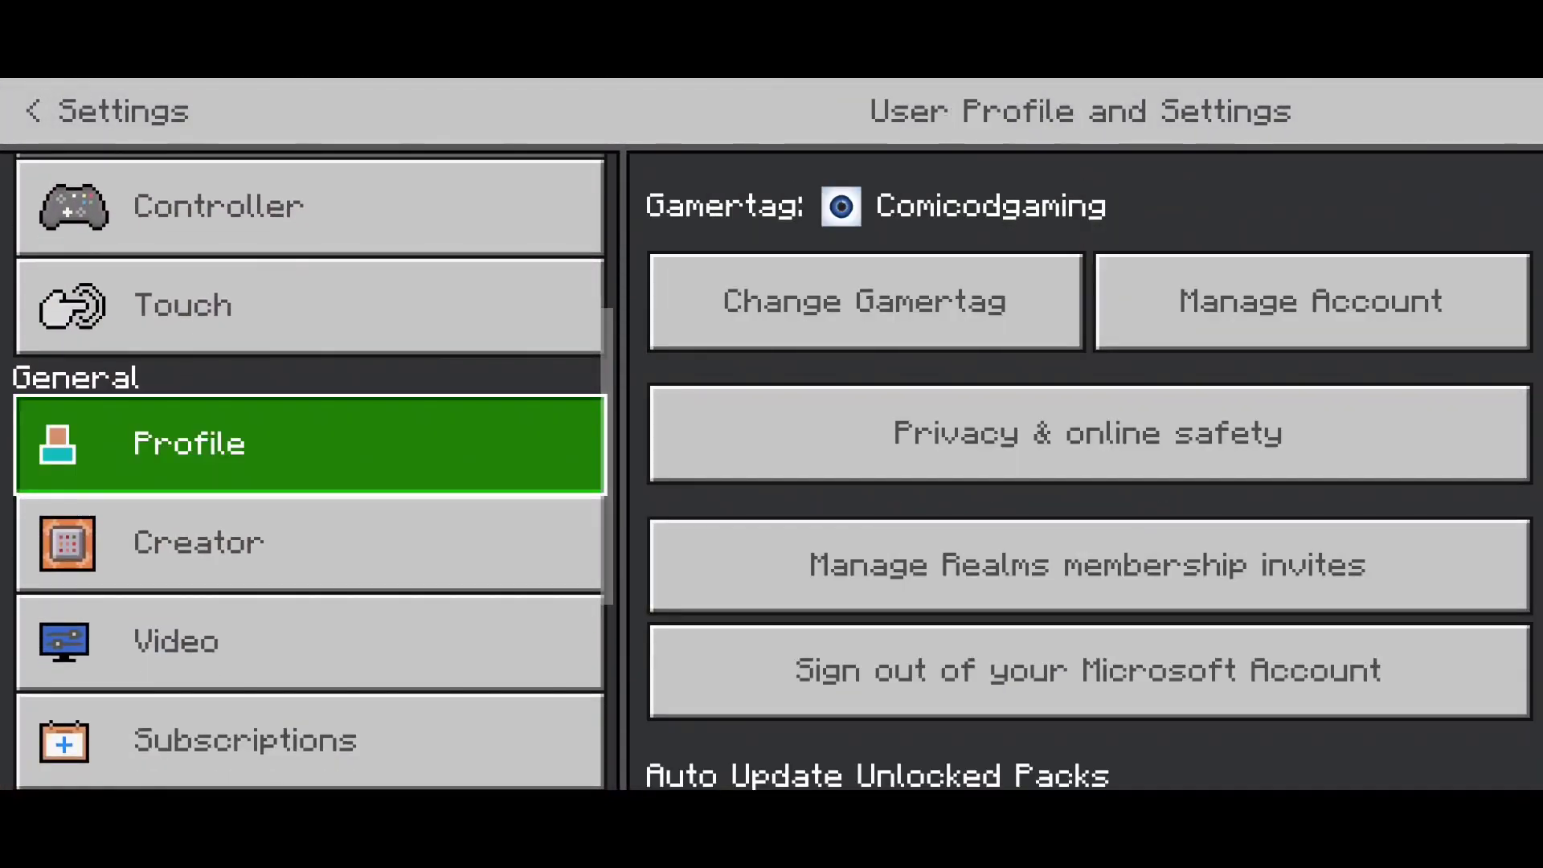
key(Right)
key(Down)
key(Down)
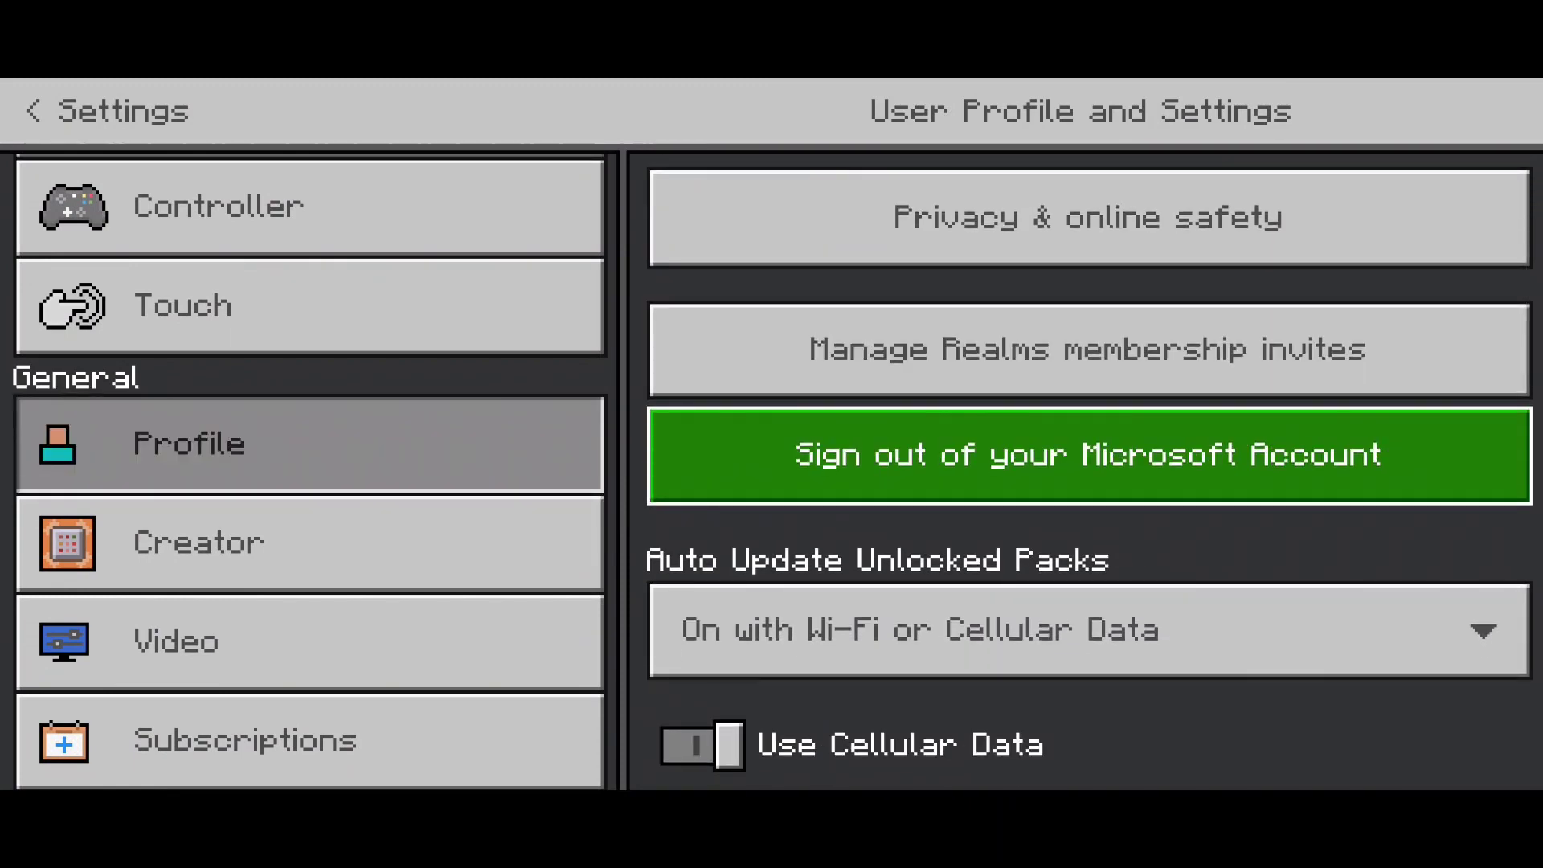
key(Escape)
key(Return)
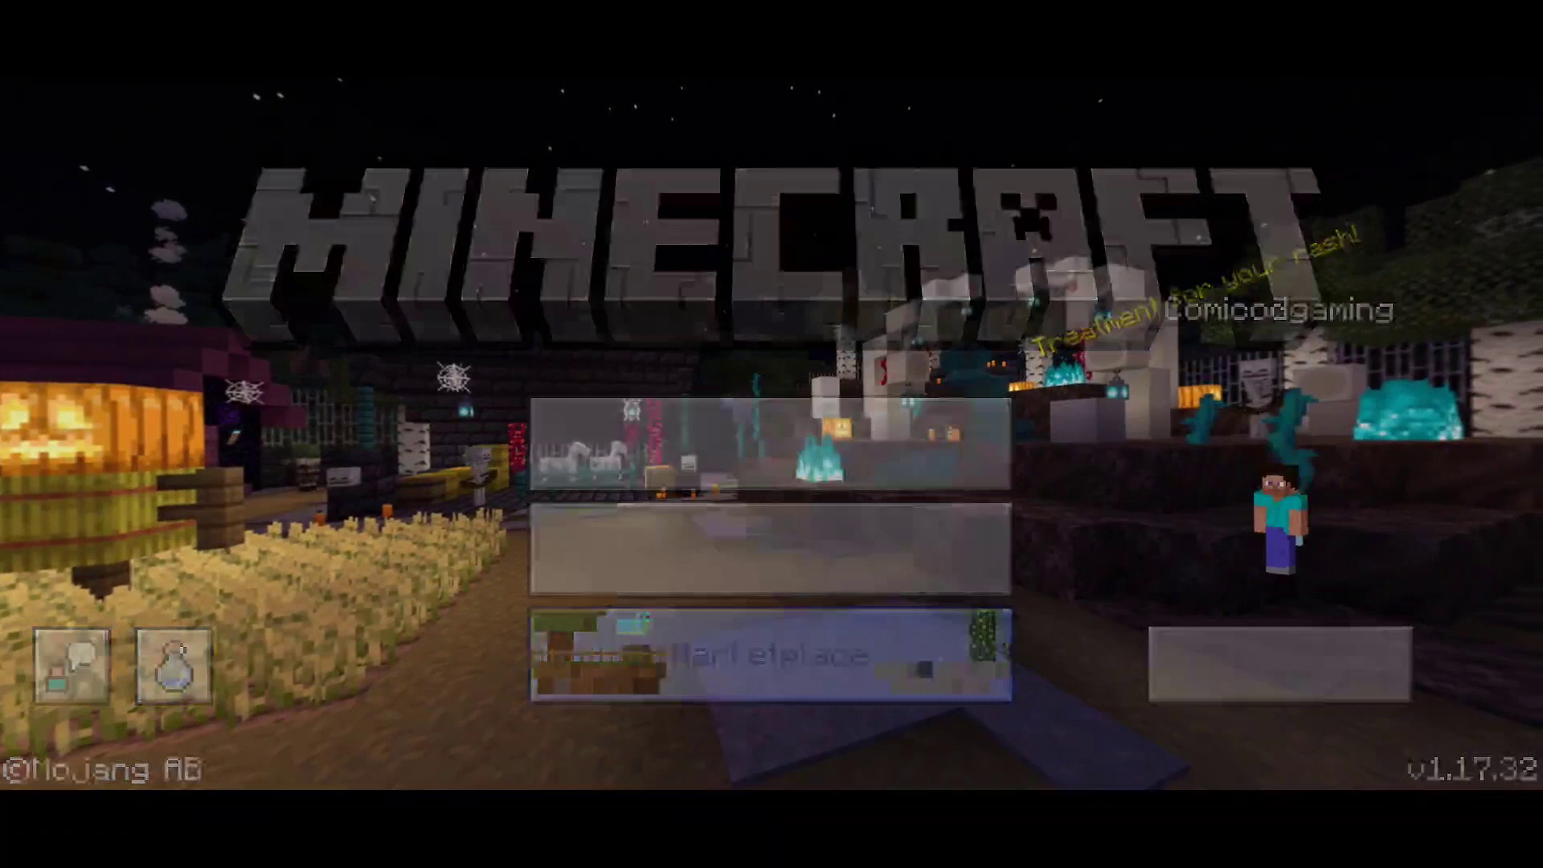